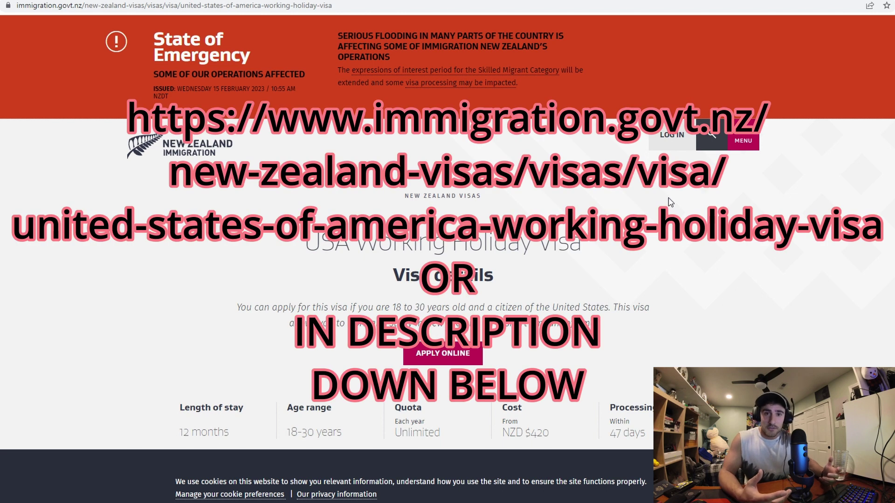
# Highlight the USA Working Holiday Visa details text.
pyautogui.moveTo(261, 187); pyautogui.dragTo(653, 317)
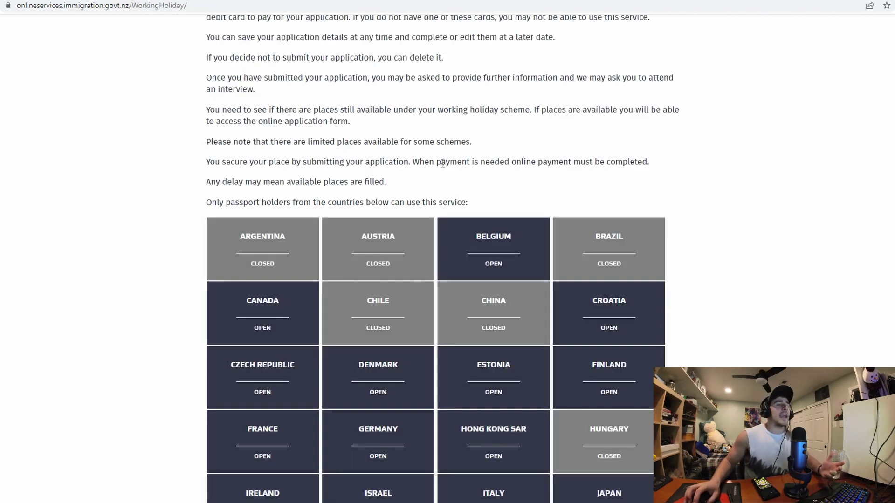
# Scroll down the country grid to the United States of America scheme.
pyautogui.scroll(5, 464, 159)
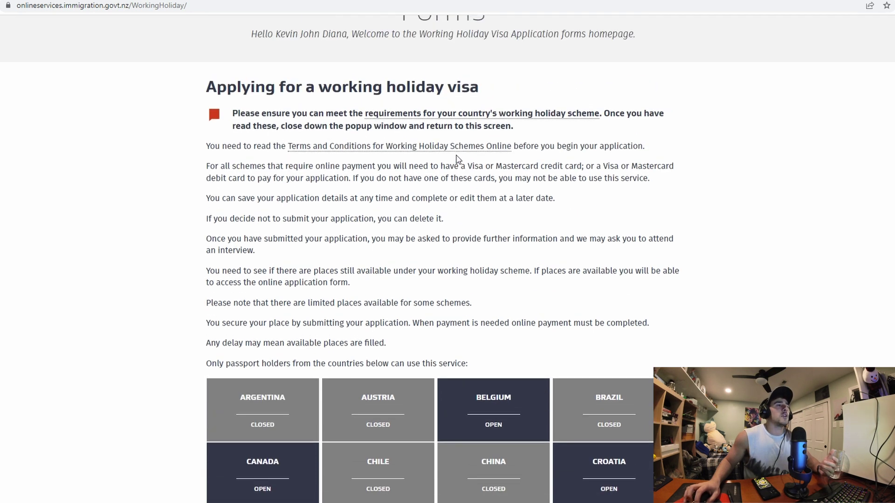
pyautogui.scroll(-1, 461, 156)
pyautogui.scroll(-7, 468, 159)
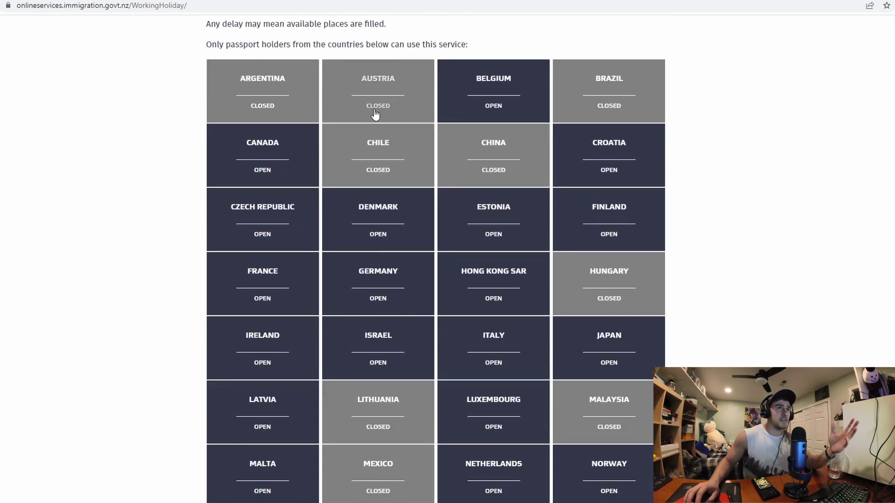
pyautogui.scroll(-1, 531, 109)
pyautogui.scroll(-5, 590, 114)
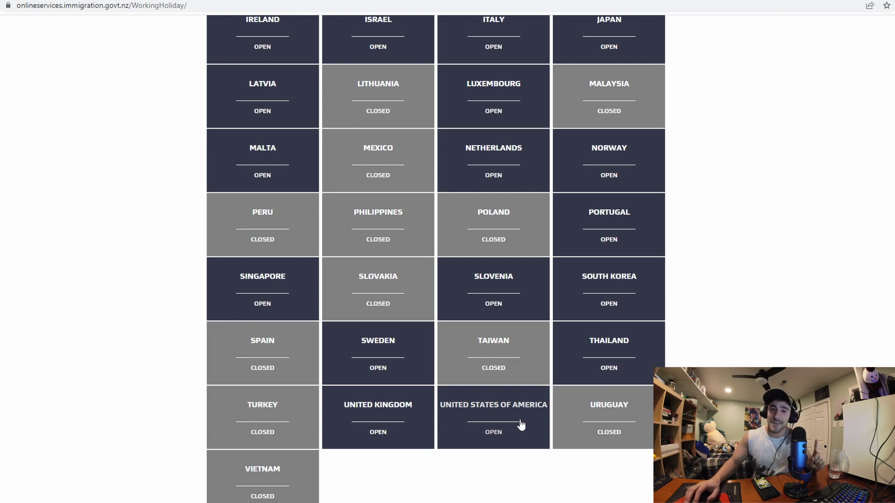
# Open the United States of America scheme and start the Working Holiday Visa application form.
pyautogui.click(520, 425)
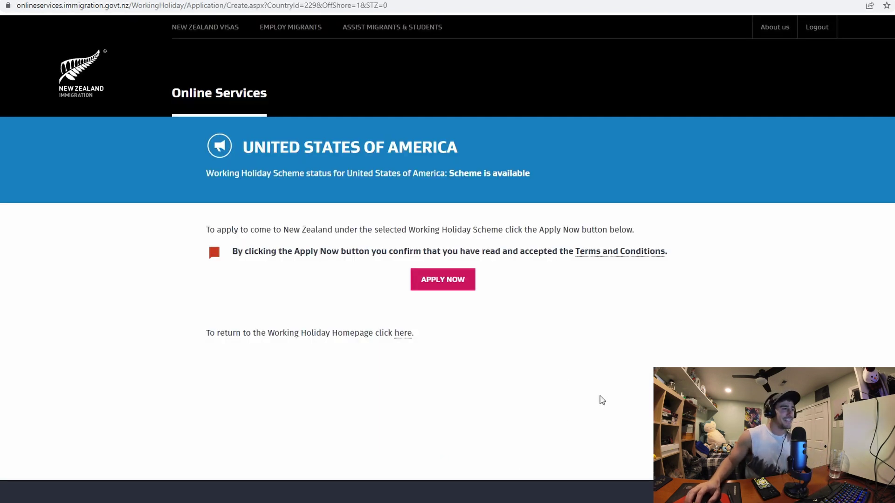
pyautogui.click(448, 282)
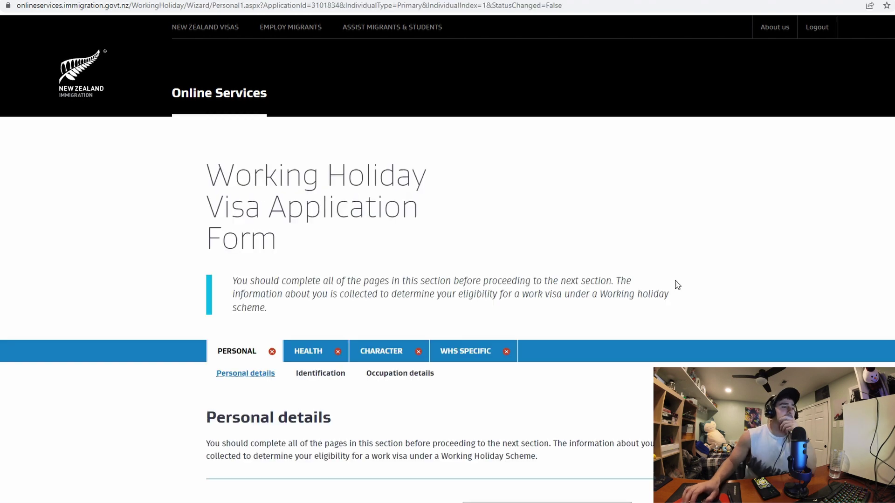
pyautogui.scroll(-5, 643, 294)
pyautogui.scroll(-3, 644, 296)
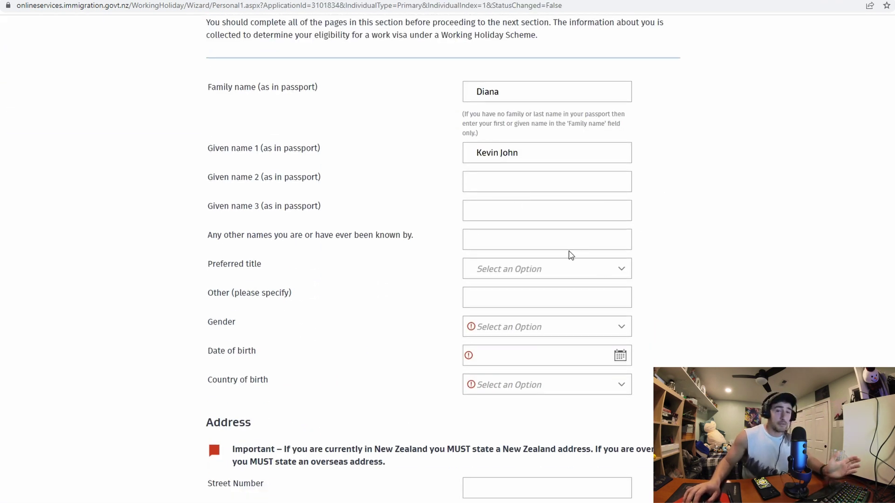
# Set Gender to Male and bring up the Date of birth calendar.
pyautogui.click(507, 326)
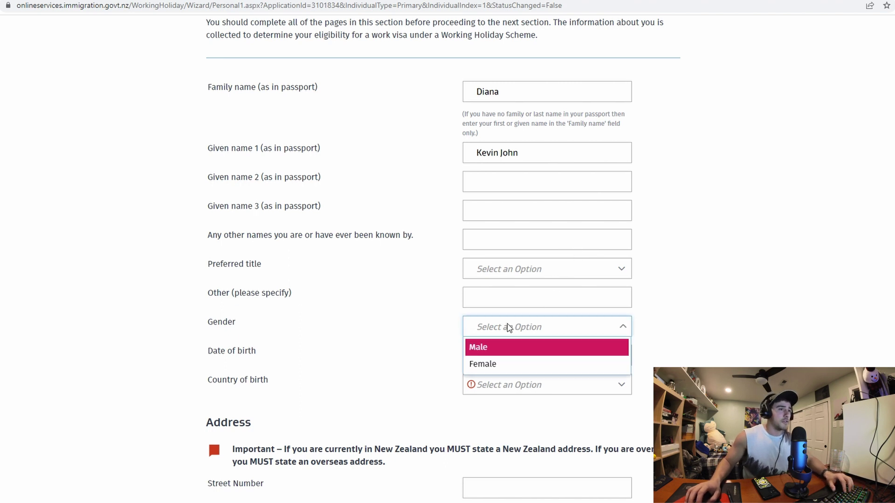
pyautogui.click(701, 336)
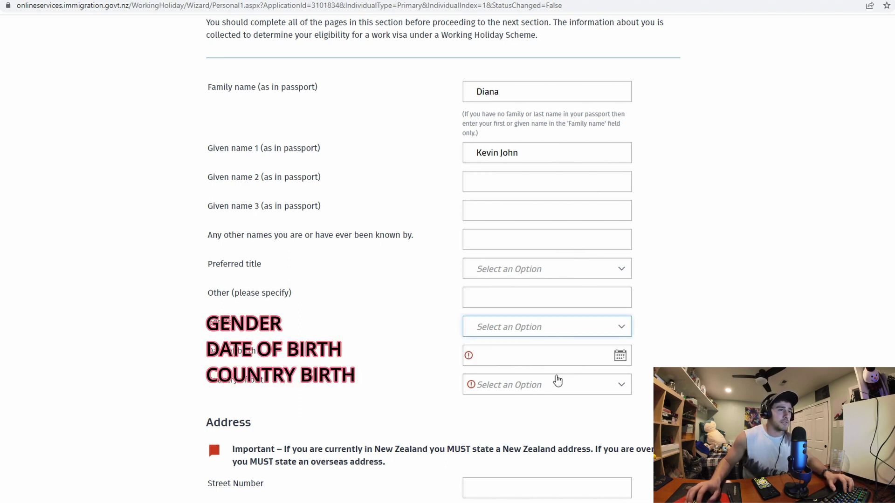
pyautogui.click(534, 328)
pyautogui.click(519, 356)
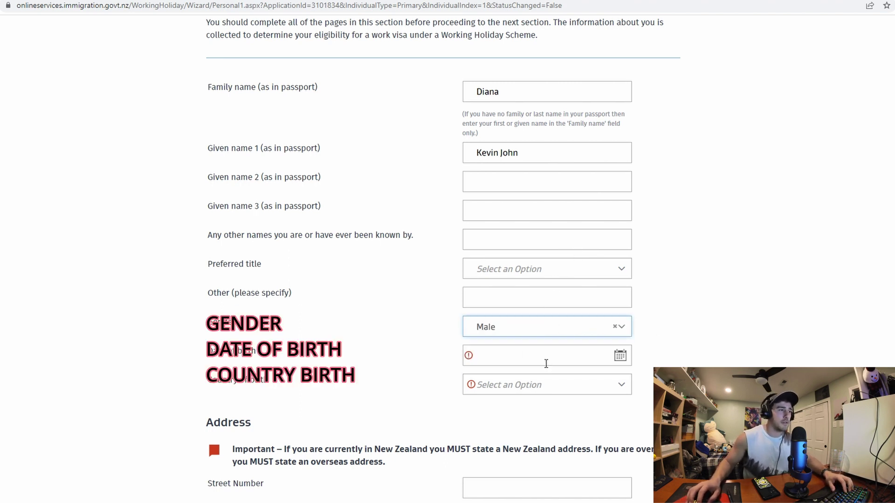
pyautogui.click(544, 360)
pyautogui.click(619, 357)
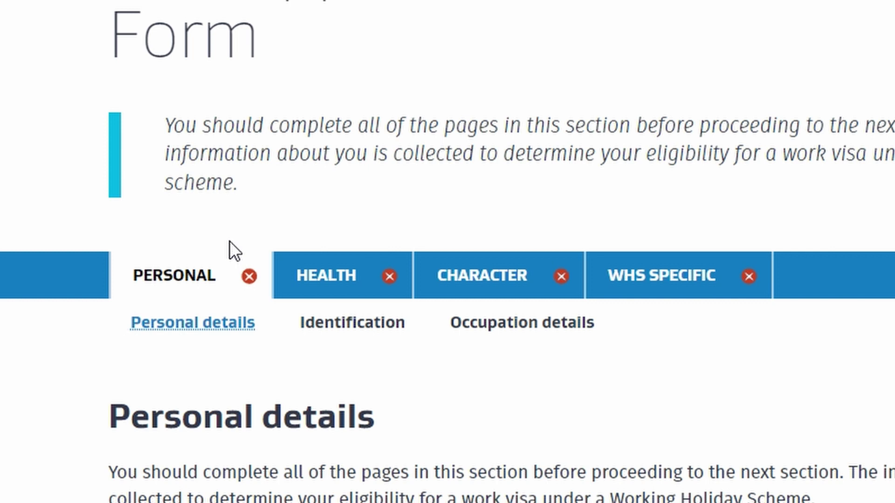
# Work down the Personal details page to move on to Identification.
pyautogui.scroll(-5, 396, 247)
pyautogui.scroll(5, 397, 236)
pyautogui.scroll(-3, 342, 289)
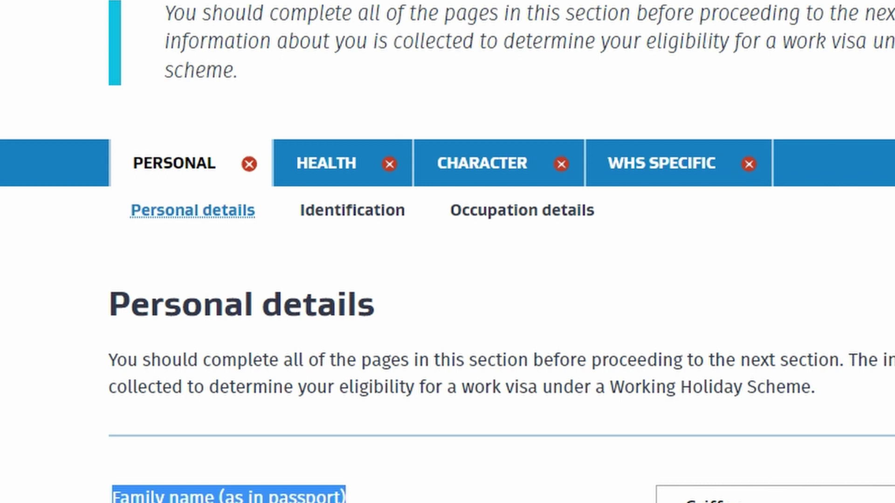
pyautogui.scroll(-5, 448, 252)
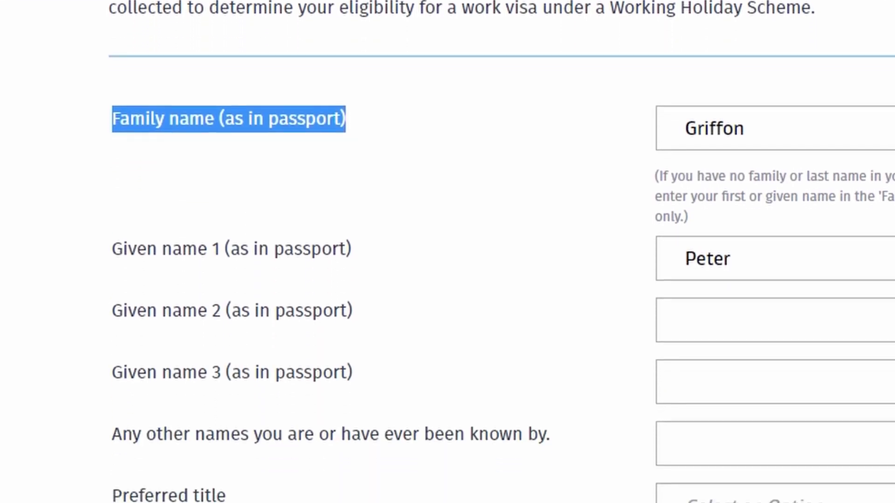
pyautogui.scroll(-5, 447, 251)
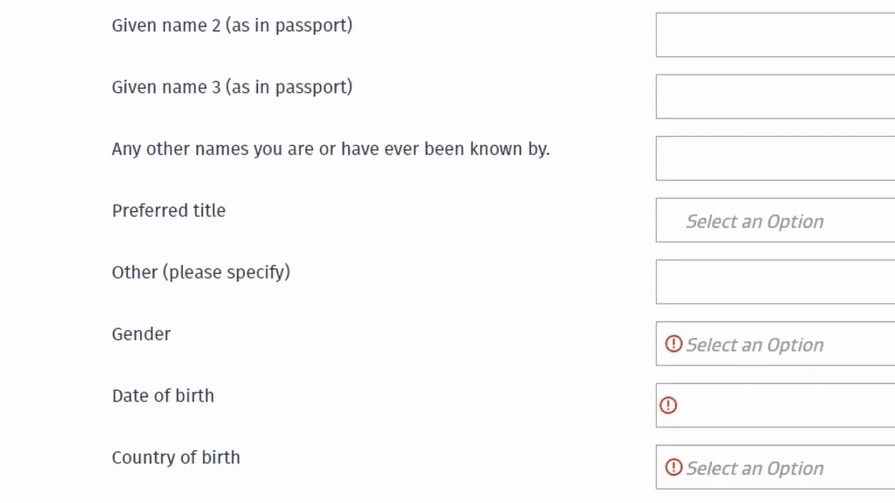
pyautogui.scroll(-3, 448, 251)
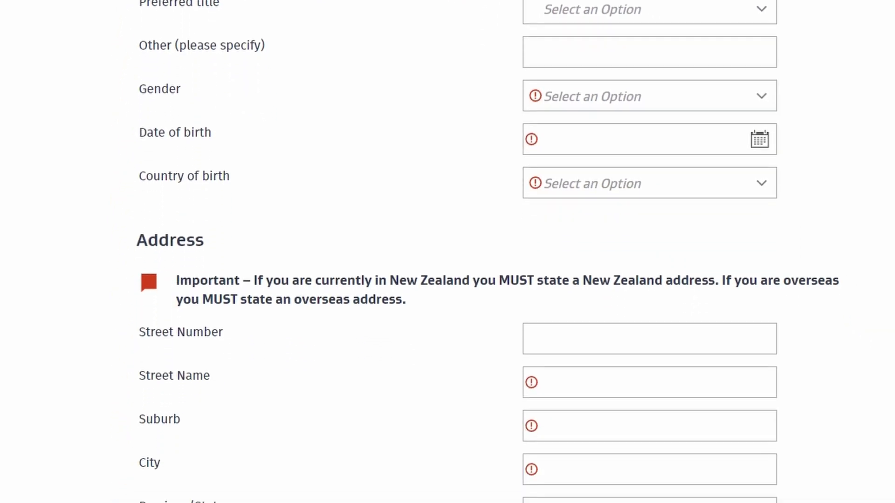
pyautogui.scroll(-3, 448, 252)
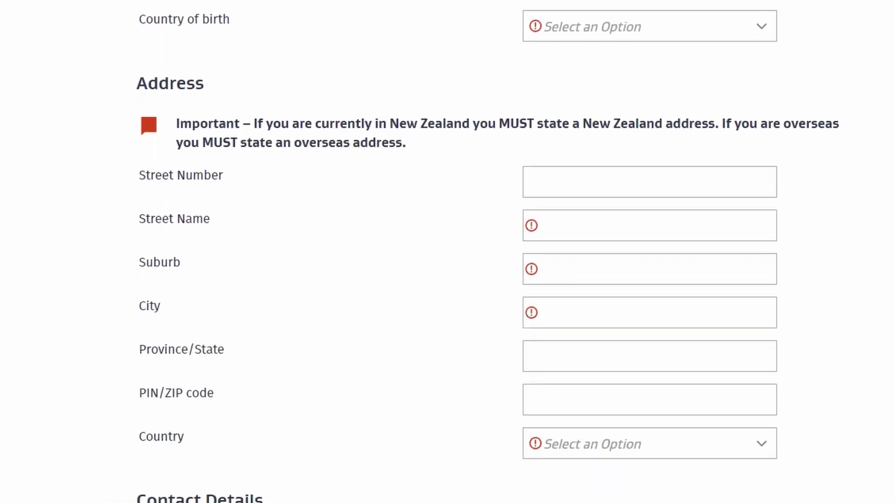
pyautogui.scroll(-4, 448, 252)
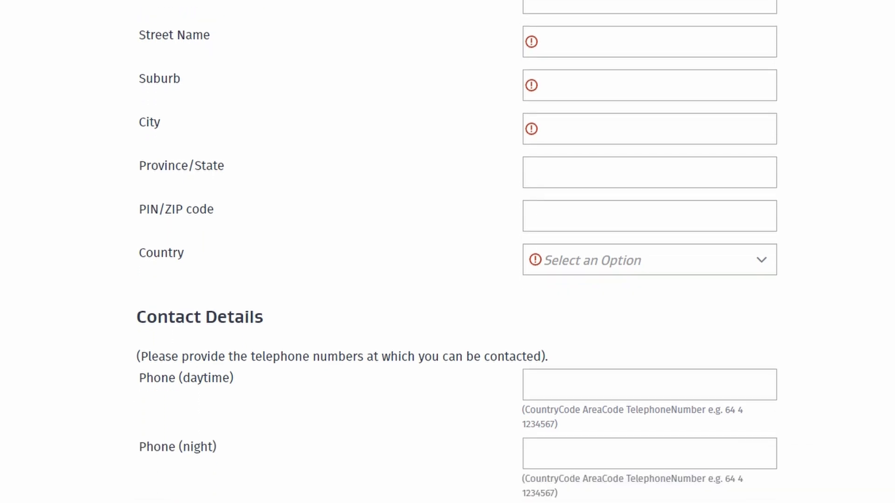
pyautogui.scroll(-5, 447, 251)
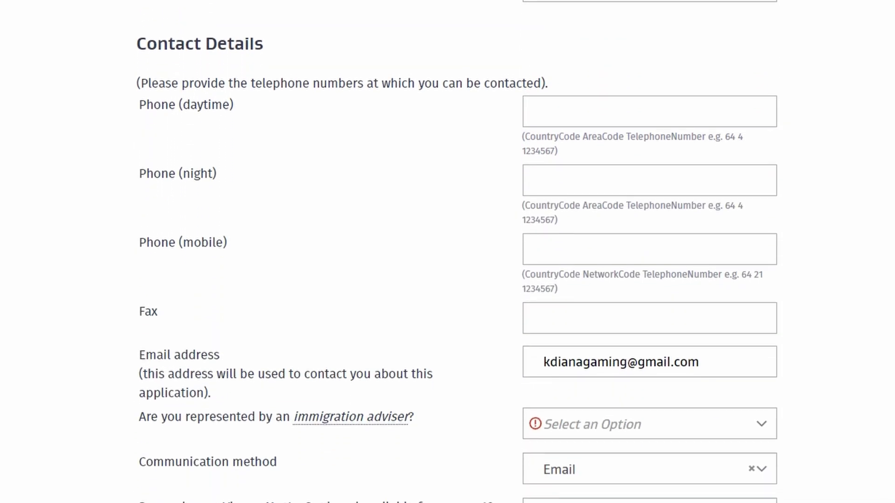
pyautogui.scroll(-3, 447, 251)
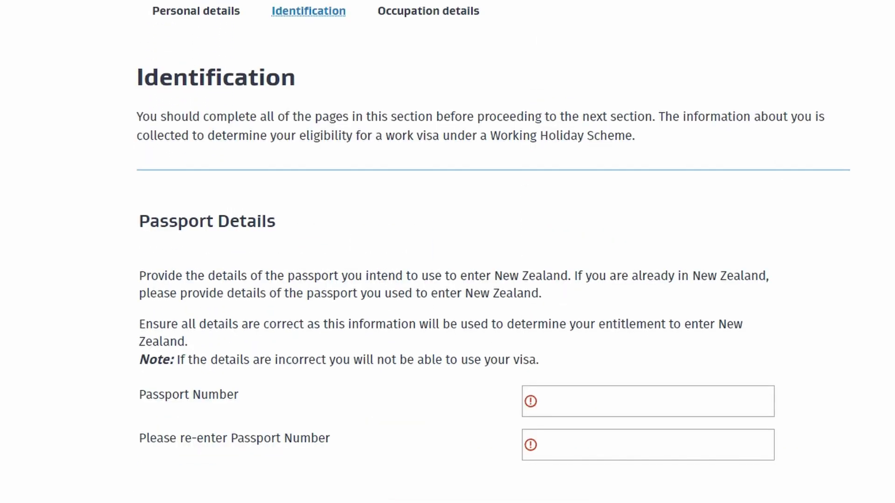
pyautogui.scroll(-3, 447, 251)
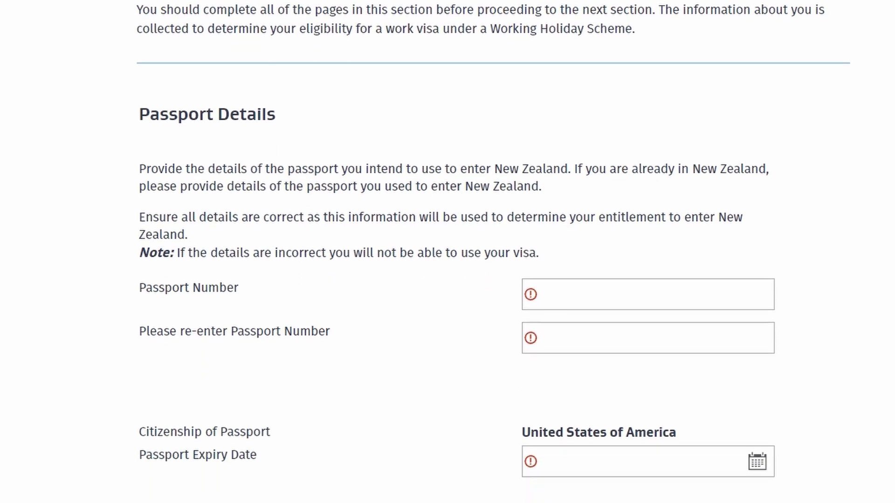
# Go through the Identification, Occupation, Health and Character pages to the WHS Specific tab.
pyautogui.scroll(-5, 447, 251)
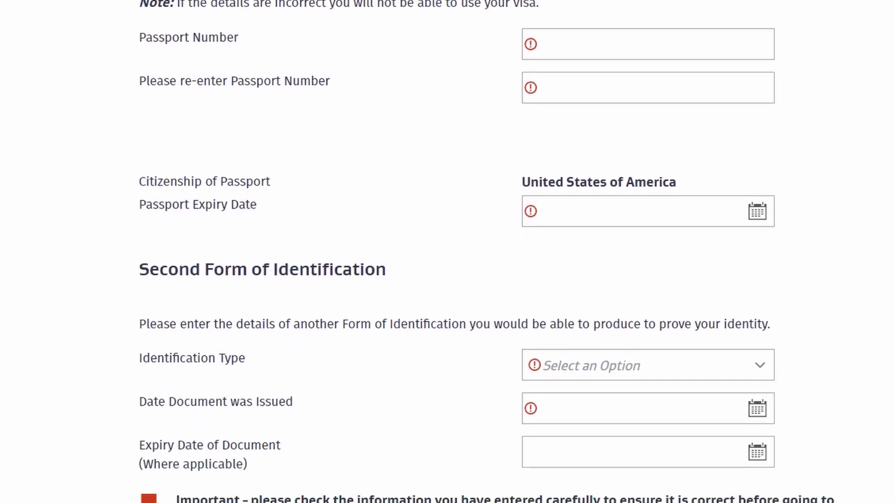
pyautogui.scroll(-1, 447, 252)
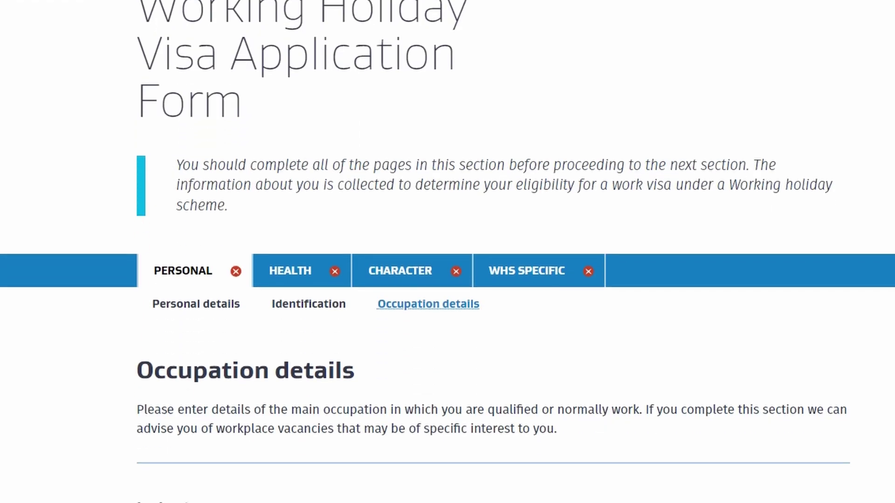
pyautogui.scroll(-7, 448, 252)
pyautogui.scroll(-2, 448, 252)
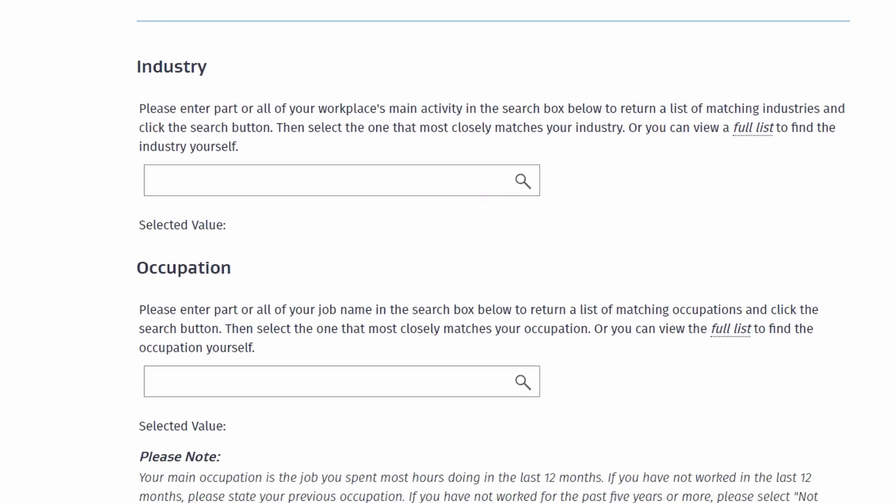
pyautogui.scroll(-1, 448, 252)
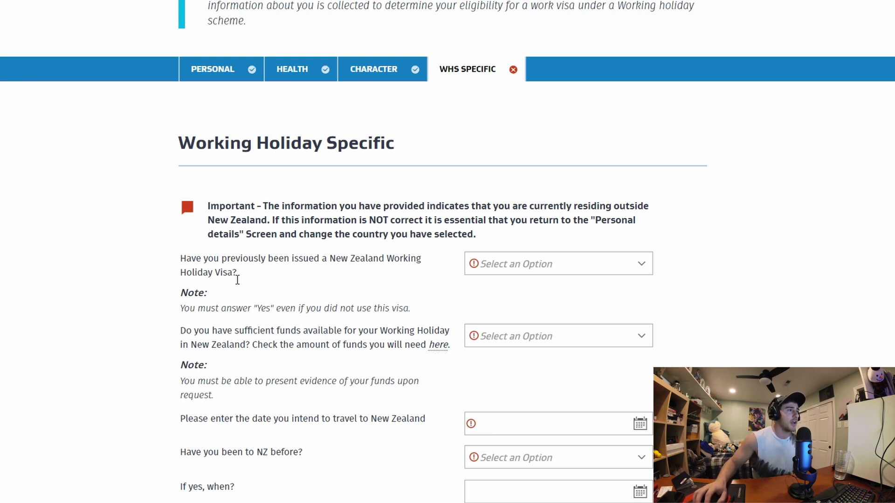
# Answer No to a previous working holiday visa and Yes to sufficient funds.
pyautogui.click(648, 268)
pyautogui.click(552, 290)
pyautogui.scroll(-1, 300, 333)
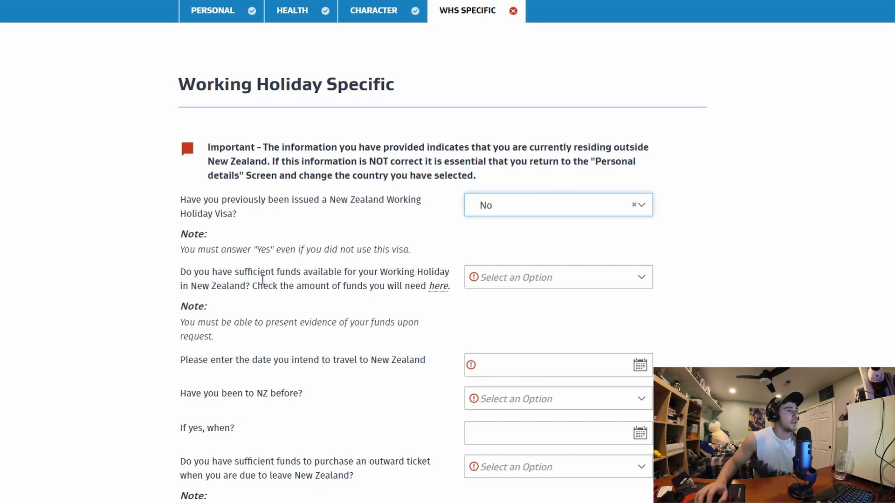
pyautogui.click(648, 279)
pyautogui.click(553, 319)
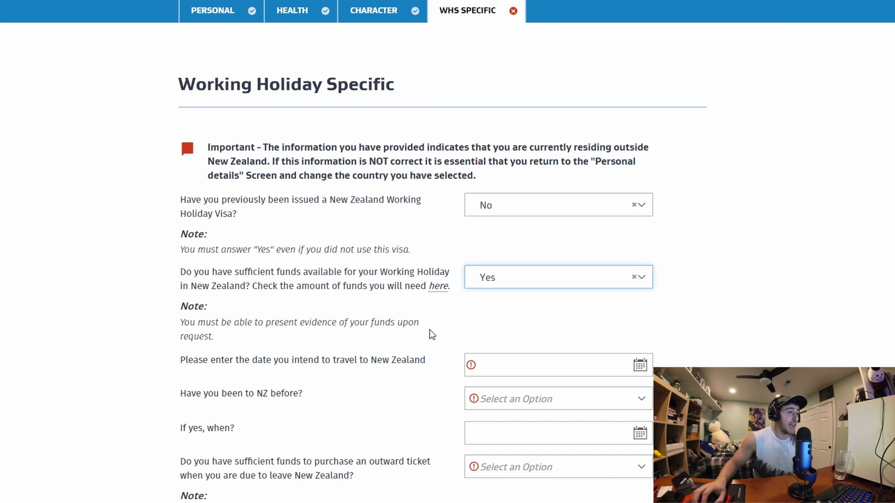
# Set the travel date to 10 November 2023.
pyautogui.scroll(-1, 276, 331)
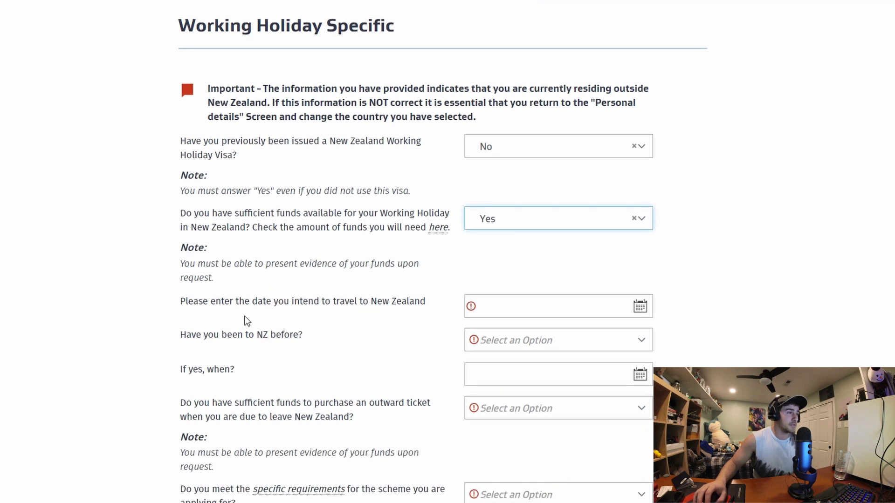
pyautogui.click(635, 308)
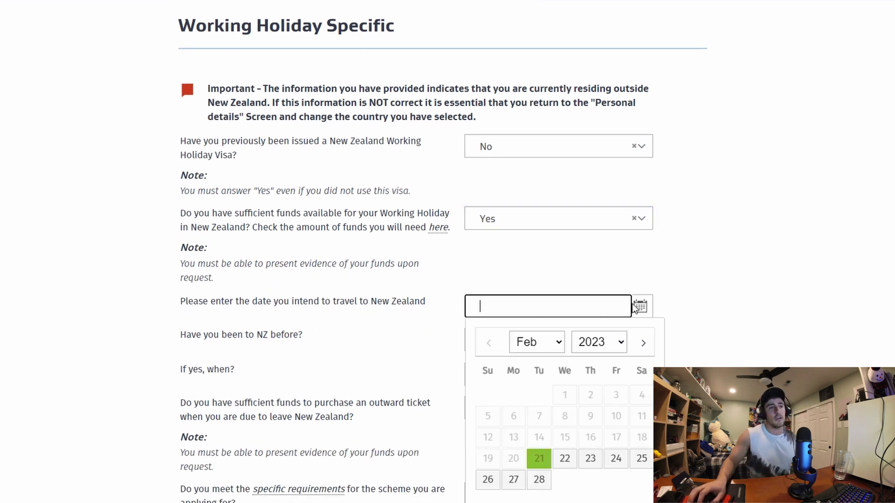
pyautogui.click(562, 343)
pyautogui.click(541, 496)
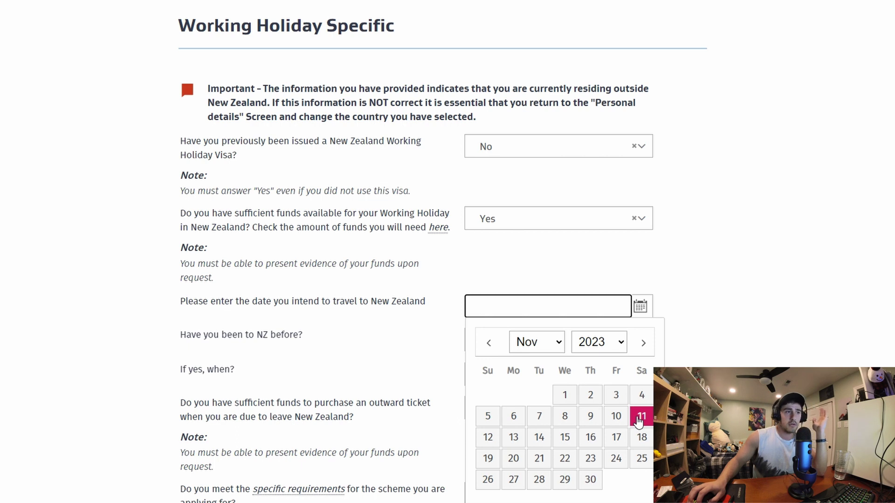
pyautogui.click(618, 418)
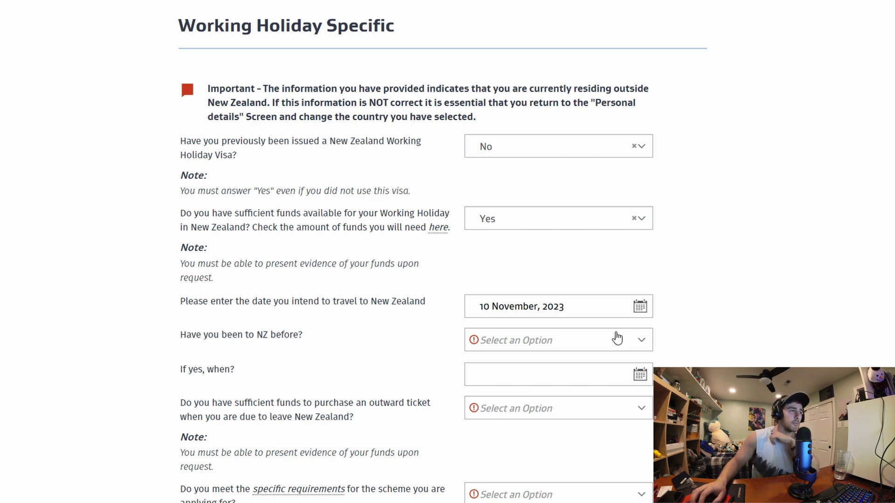
# Answer No to previous NZ visits, Yes to outward-ticket funds and specific requirements.
pyautogui.click(617, 339)
pyautogui.click(523, 366)
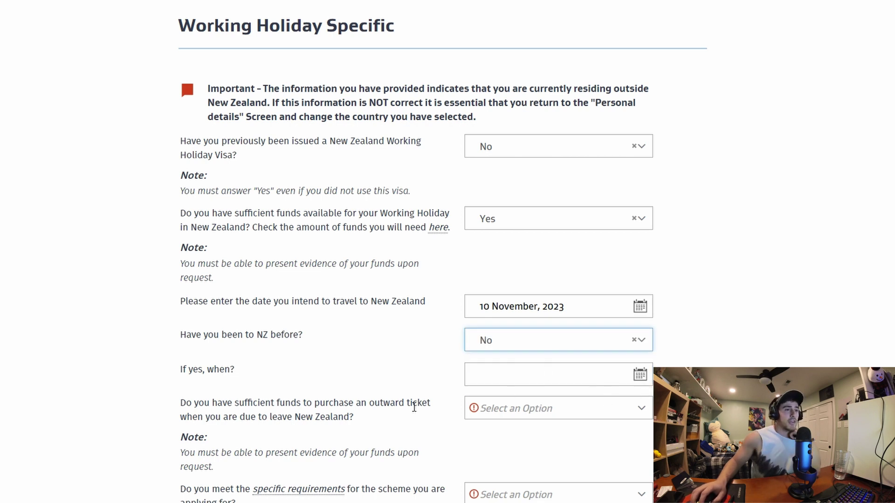
pyautogui.scroll(-1, 396, 386)
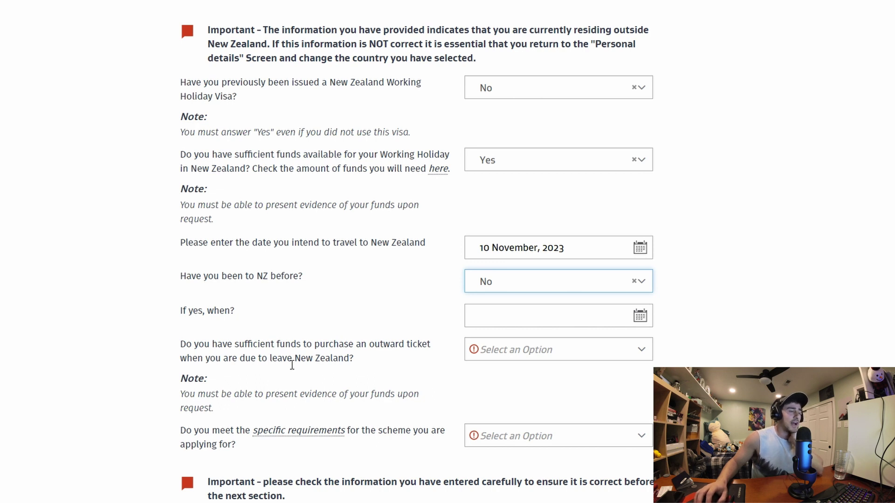
pyautogui.click(632, 353)
pyautogui.click(528, 394)
pyautogui.scroll(-2, 423, 294)
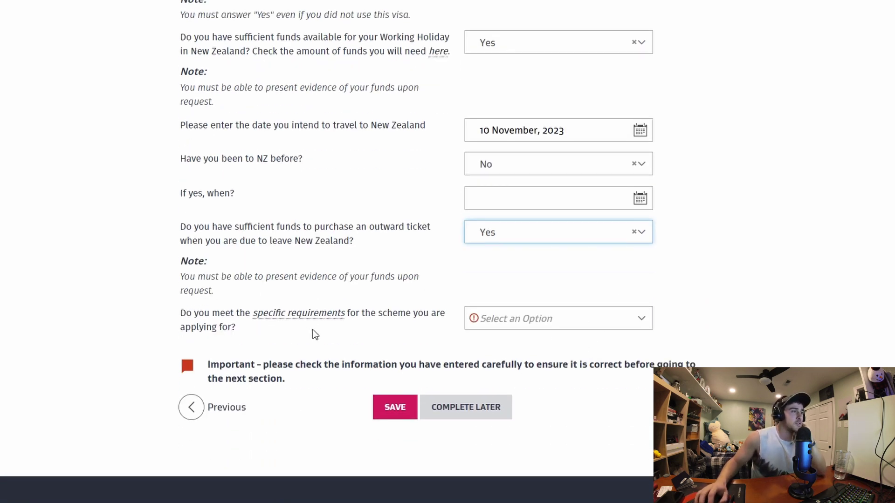
pyautogui.click(642, 318)
pyautogui.click(571, 357)
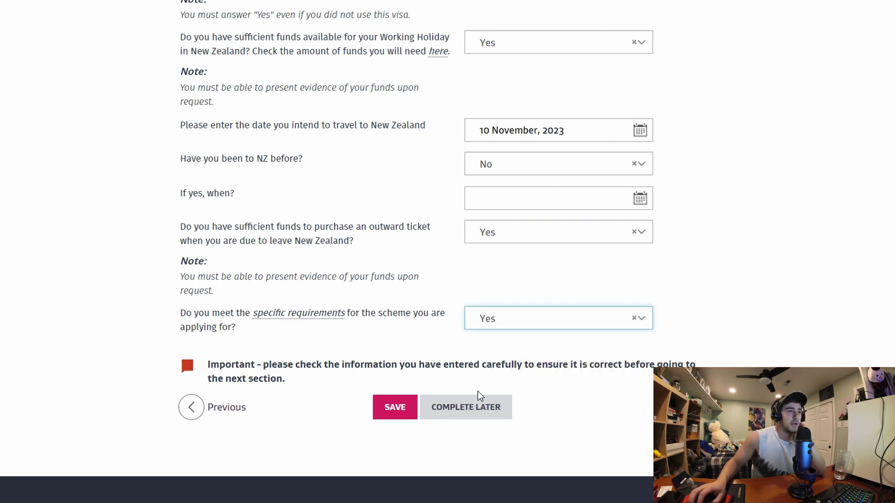
pyautogui.scroll(2, 199, 373)
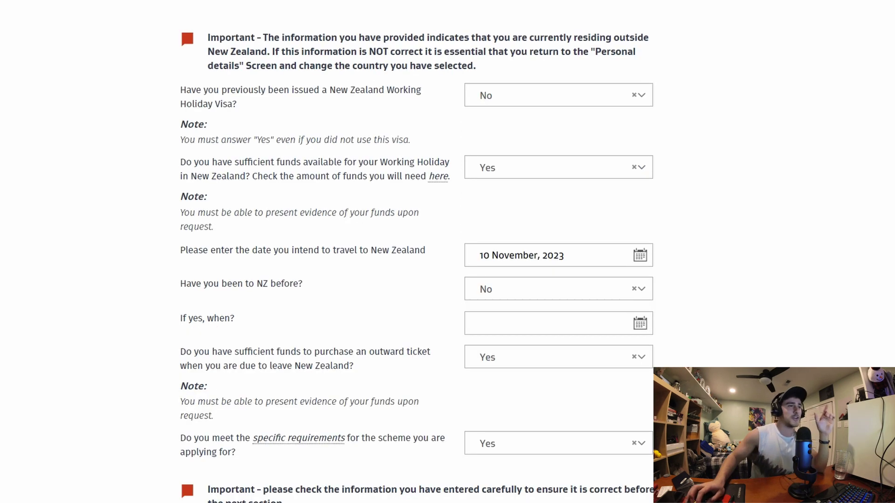
pyautogui.scroll(-1, 490, 470)
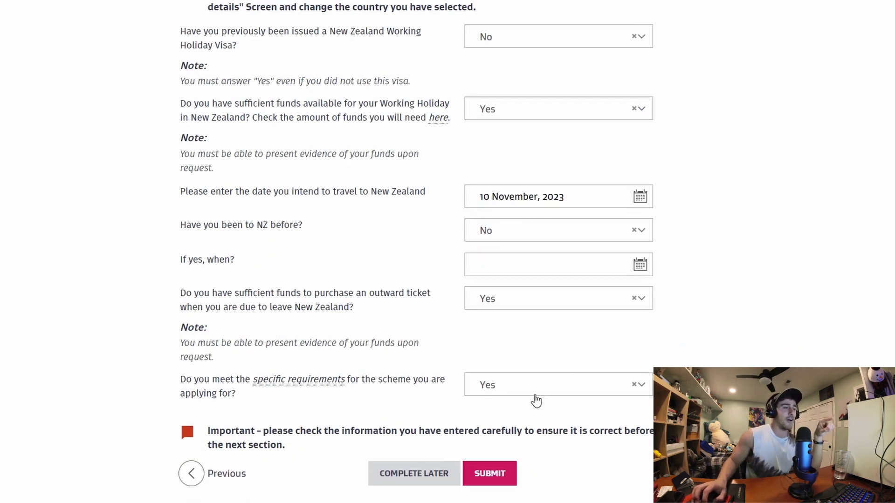
pyautogui.scroll(3, 531, 449)
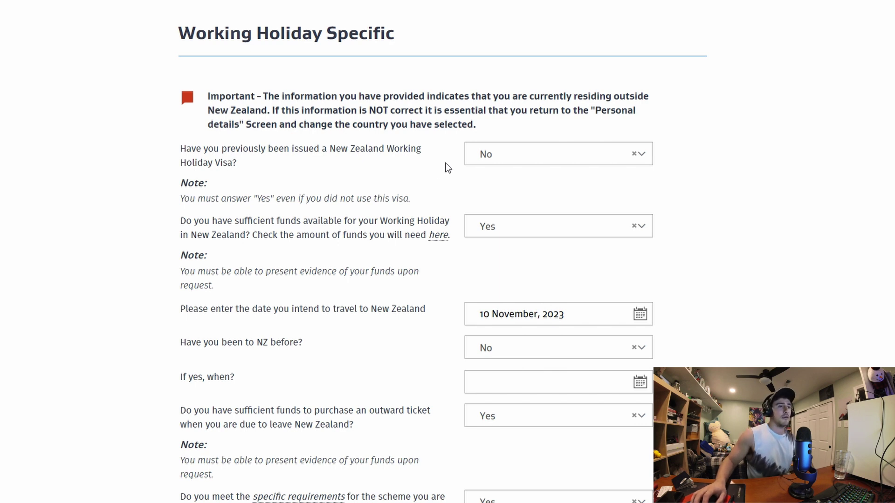
pyautogui.scroll(-1, 443, 176)
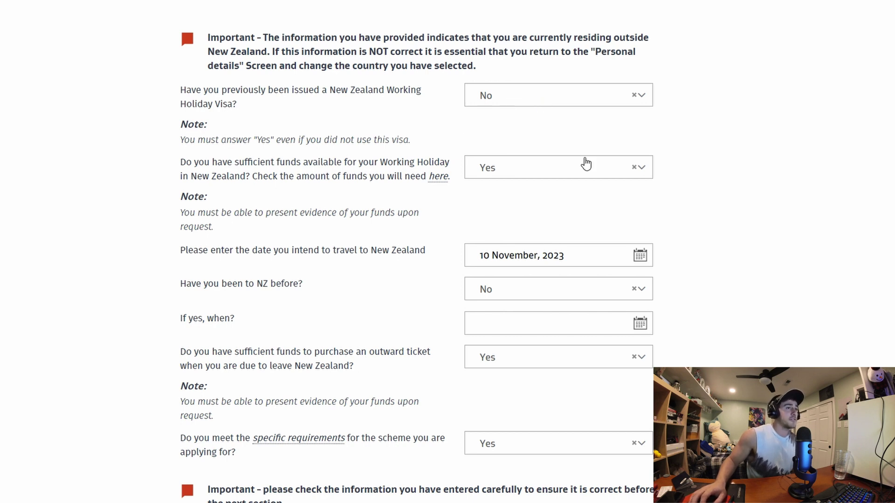
# Read the Sufficient funds requirements page, then return to the application form.
pyautogui.click(439, 177)
pyautogui.scroll(-1, 539, 188)
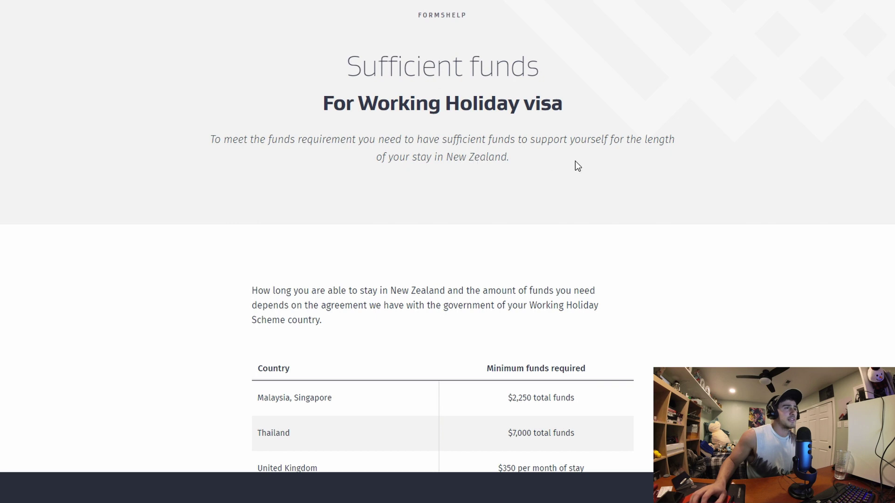
pyautogui.scroll(-2, 474, 161)
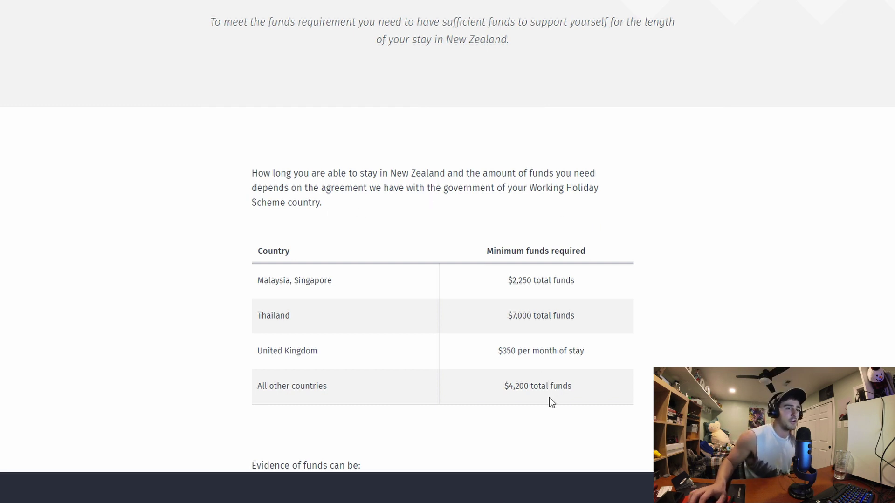
pyautogui.scroll(-4, 555, 387)
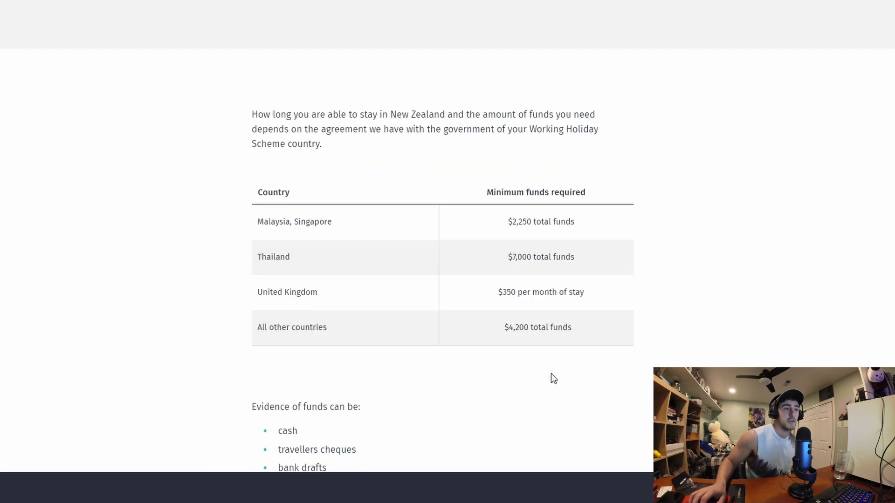
pyautogui.scroll(-4, 551, 377)
pyautogui.scroll(1, 351, 231)
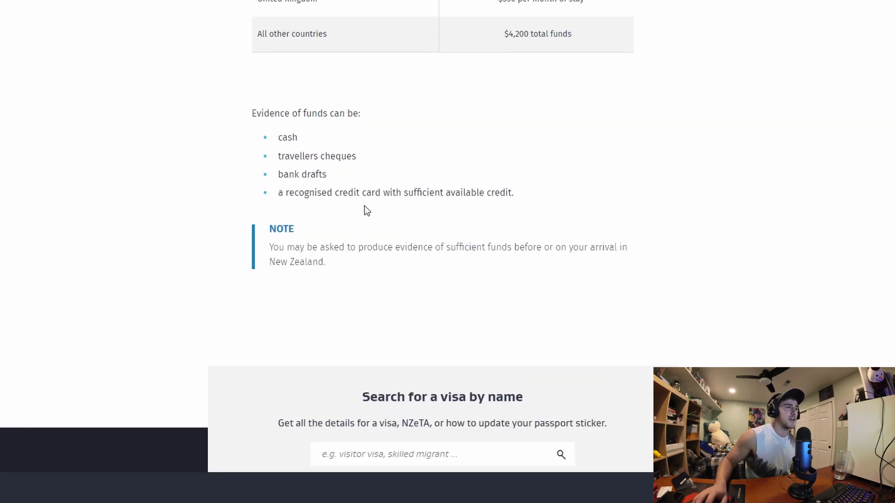
pyautogui.scroll(-4, 495, 234)
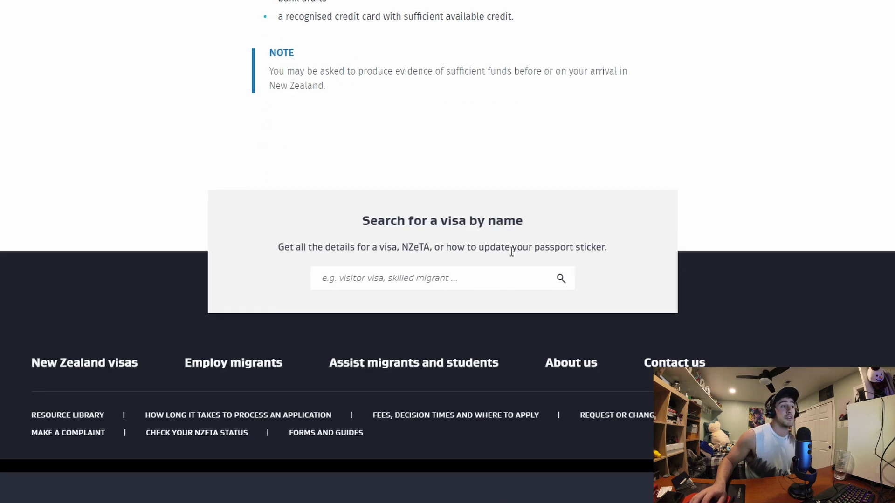
pyautogui.scroll(9, 485, 134)
pyautogui.hotkey('ctrl', 'w')
# Open Confirm Submit and tick Yes on all ten declarations.
pyautogui.click(251, 365)
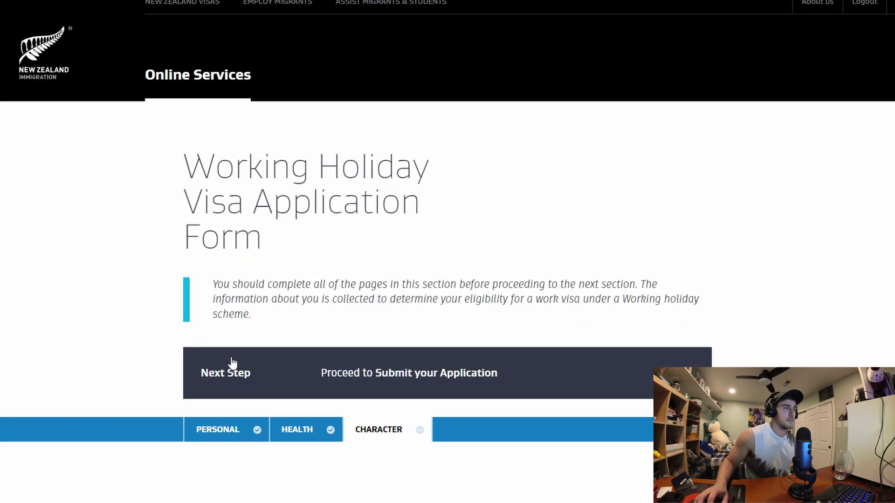
pyautogui.click(230, 361)
pyautogui.scroll(-3, 150, 344)
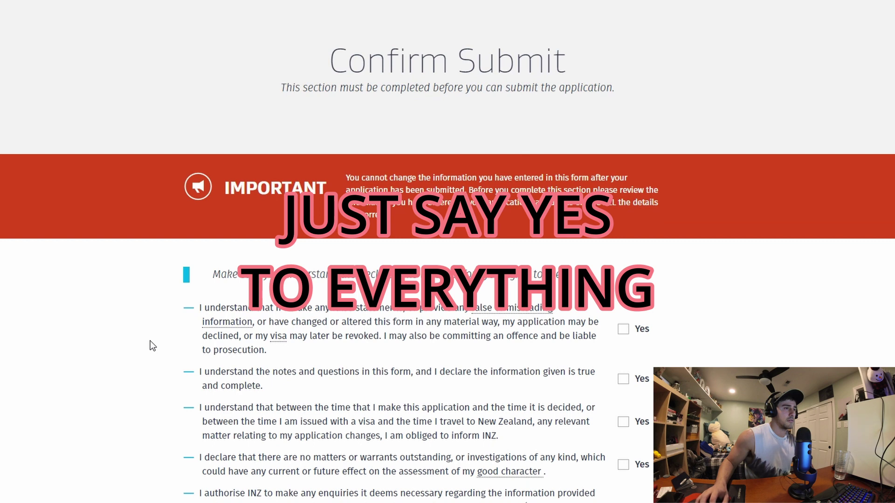
pyautogui.click(233, 336)
pyautogui.scroll(-8, 233, 335)
pyautogui.click(261, 342)
pyautogui.click(270, 340)
pyautogui.click(280, 341)
pyautogui.click(289, 341)
pyautogui.click(300, 340)
pyautogui.click(373, 327)
pyautogui.click(341, 354)
pyautogui.click(235, 396)
pyautogui.click(341, 444)
# Pass the reCAPTCHA check and submit the application.
pyautogui.scroll(-9, 341, 443)
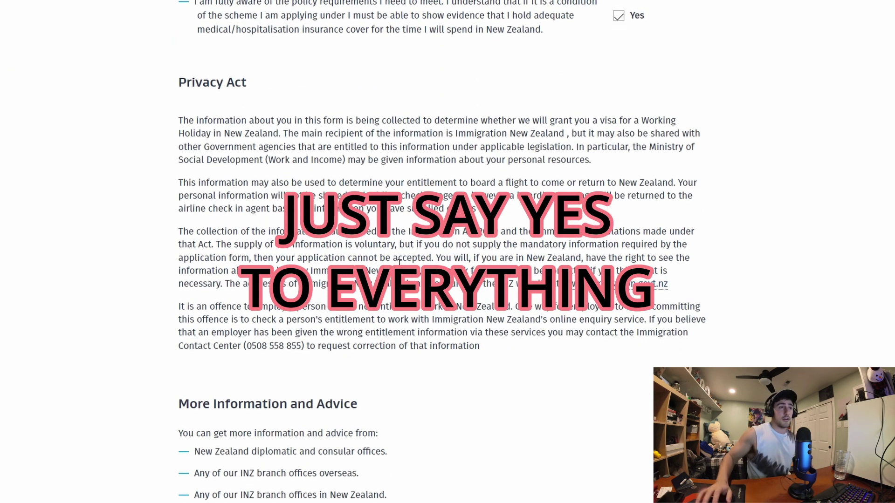
pyautogui.scroll(-4, 395, 254)
pyautogui.scroll(-3, 383, 250)
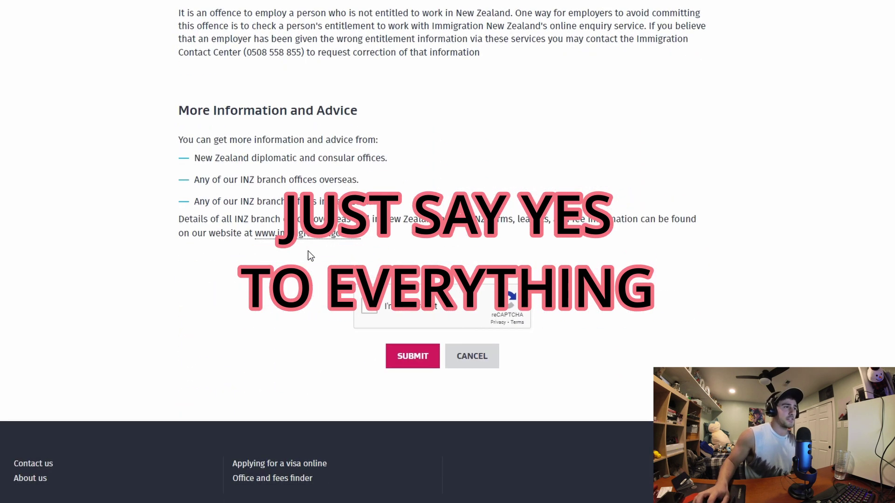
pyautogui.click(371, 309)
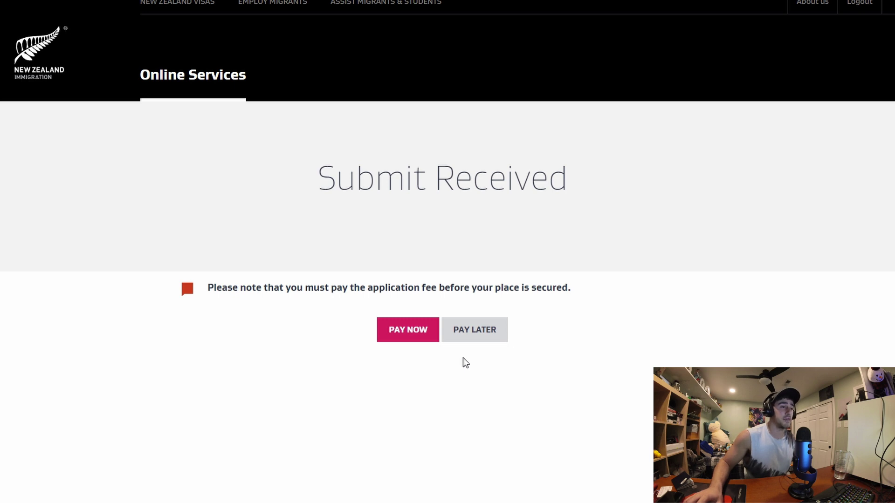
# Proceed to the fee payment page and select the NZ$35.00 amount.
pyautogui.click(418, 335)
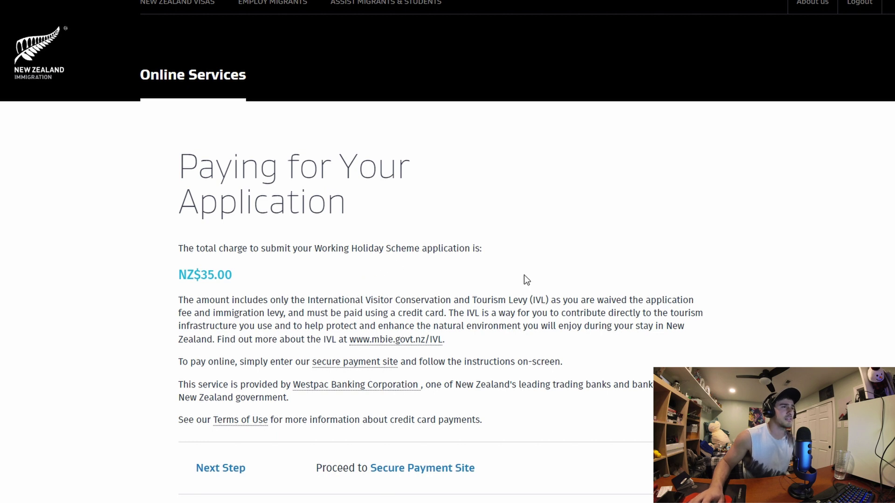
pyautogui.doubleClick(215, 278)
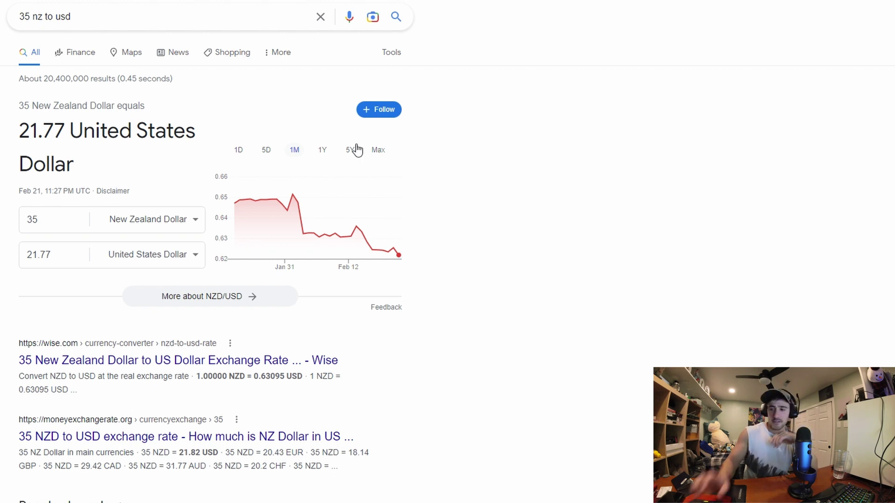
# Switch back to the Immigration New Zealand Online Services application pages.
pyautogui.hotkey('ctrl', 'Tab')
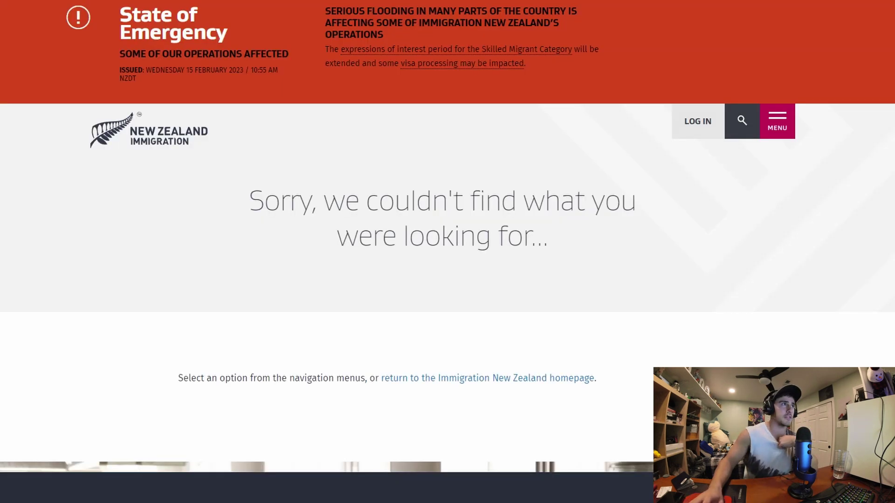
pyautogui.hotkey('ctrl', 'Tab')
pyautogui.hotkey('ctrl', 'Tab')
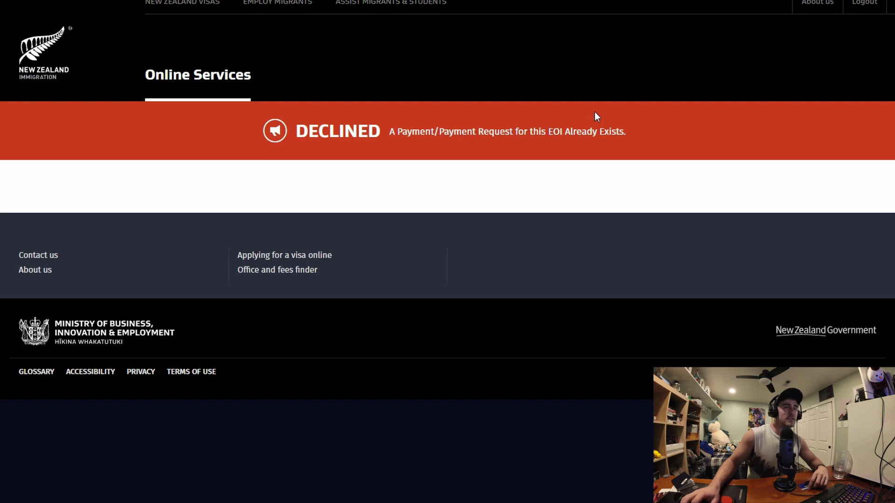